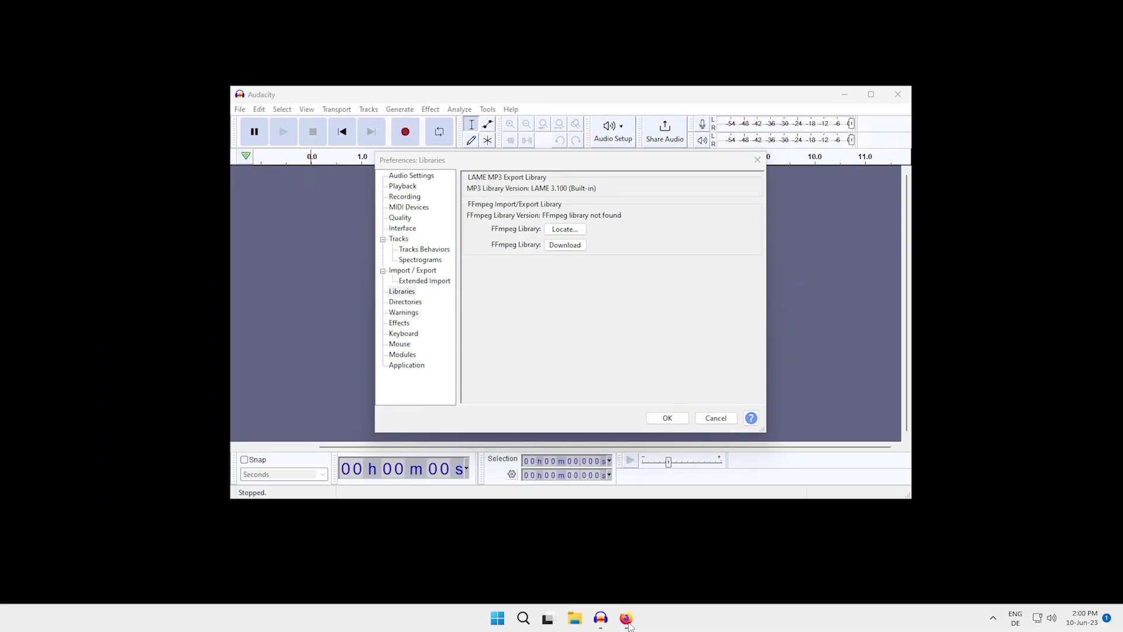
# Step: Download the 64-bit Windows FFmpeg for Audacity installer from lame.buanzo.org and launch it
pyautogui.click(627, 620)
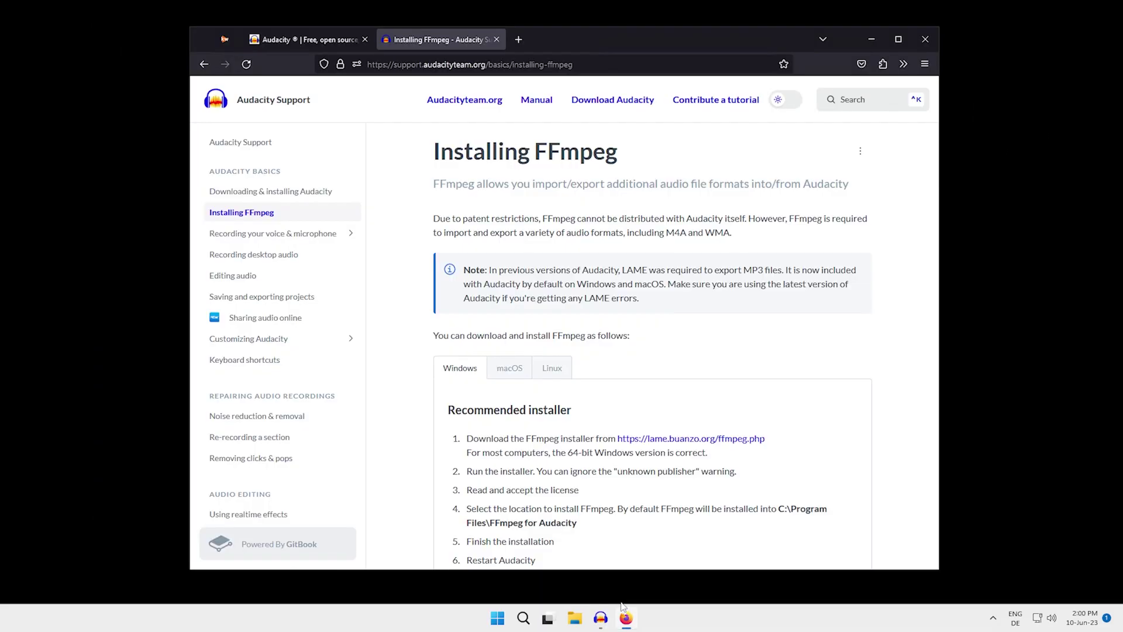
pyautogui.click(676, 440)
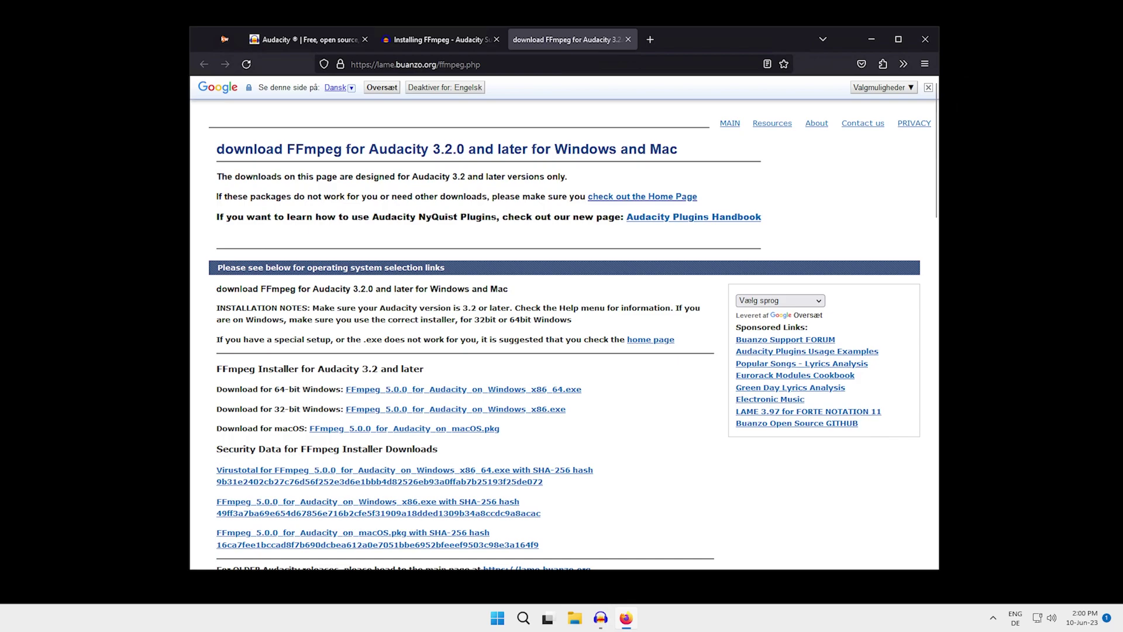
pyautogui.click(389, 389)
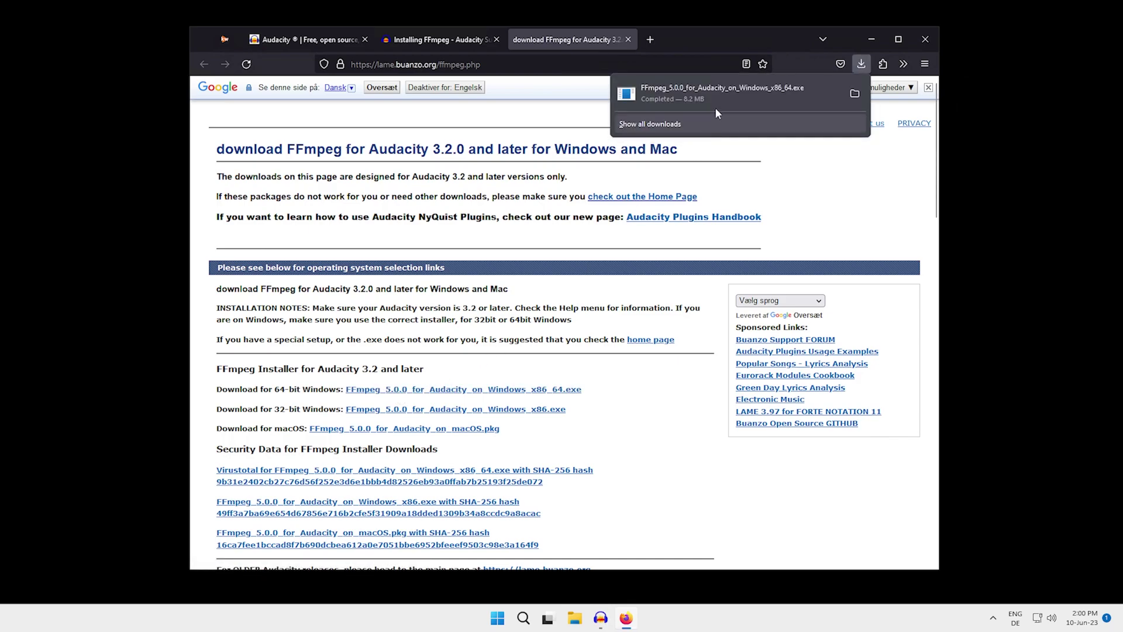
pyautogui.click(722, 92)
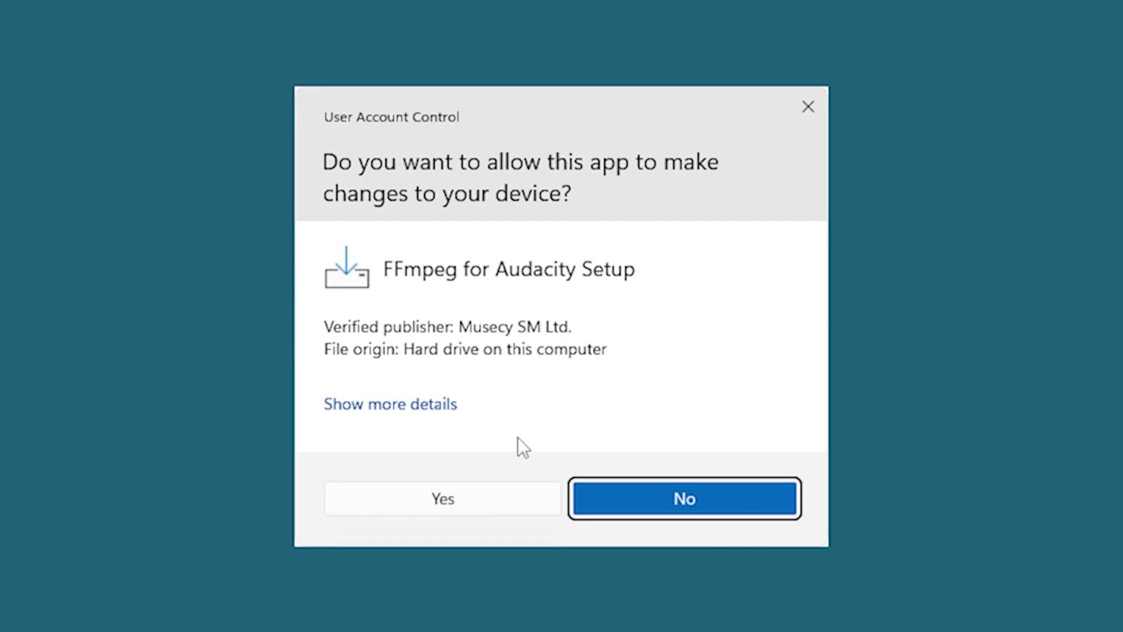
# Step: Install FFmpeg 5.0.0 into C:\Program Files\FFmpeg For Audacity, accepting the license and default folder
pyautogui.click(496, 503)
pyautogui.click(397, 414)
pyautogui.click(698, 492)
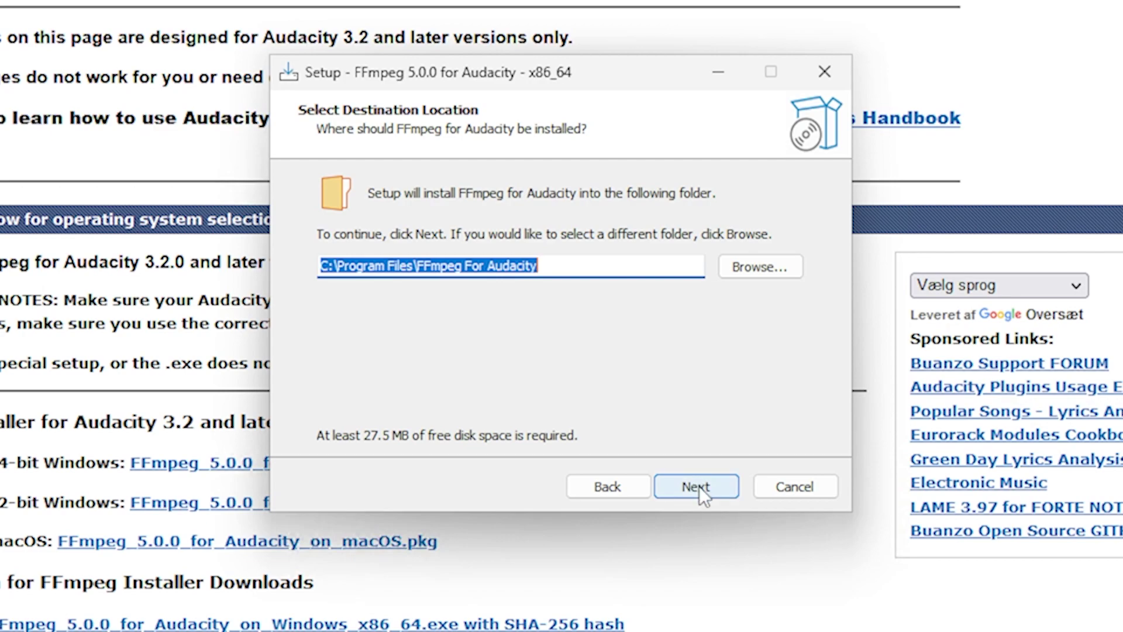
pyautogui.click(699, 486)
pyautogui.click(700, 486)
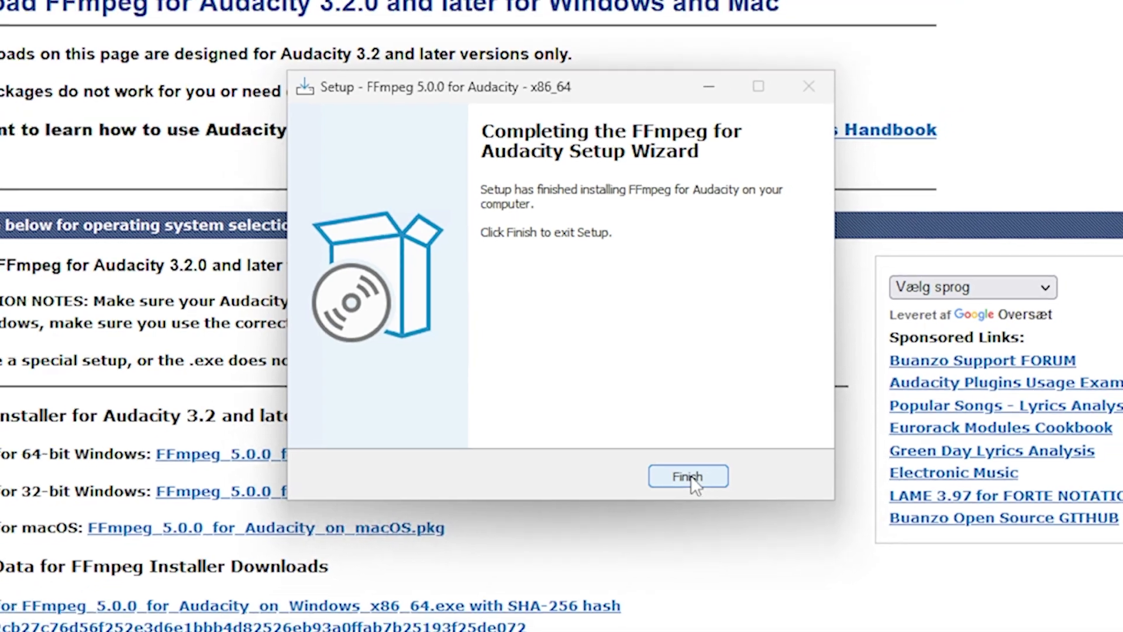
pyautogui.click(700, 486)
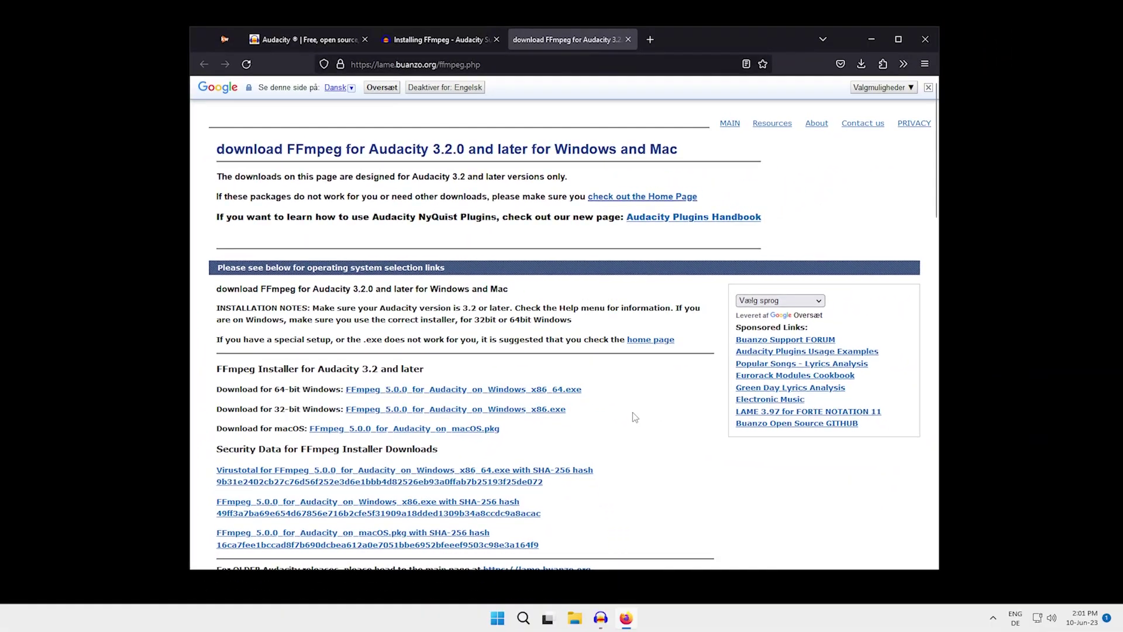
# Step: Let Audacity's Libraries preferences auto-detect the installed FFmpeg, declining manual location, and save
pyautogui.click(633, 627)
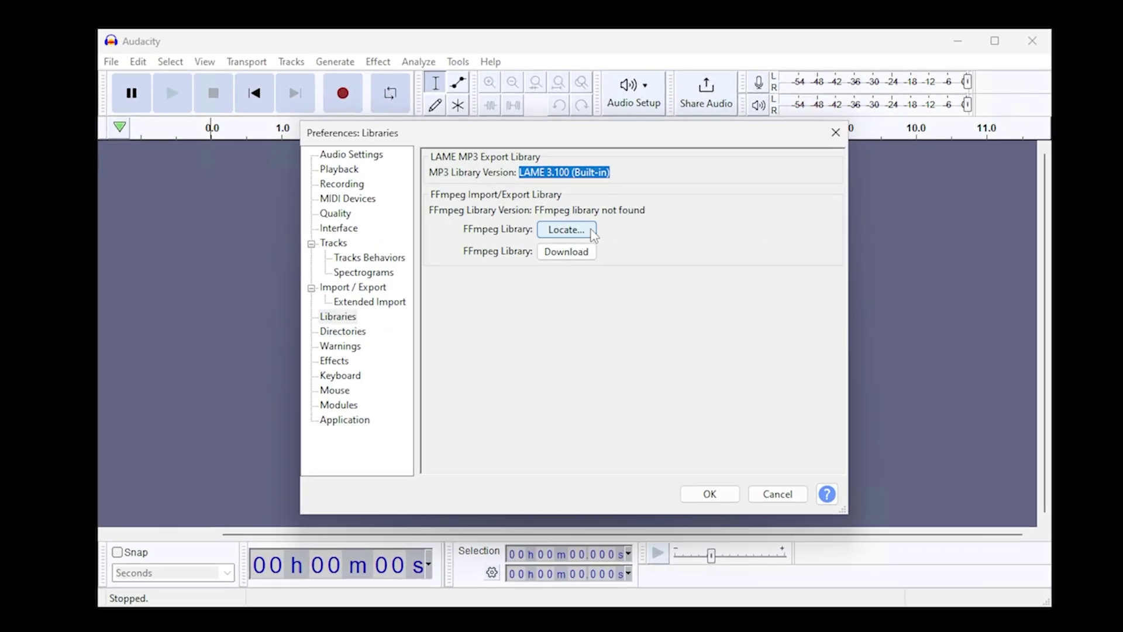
pyautogui.click(566, 229)
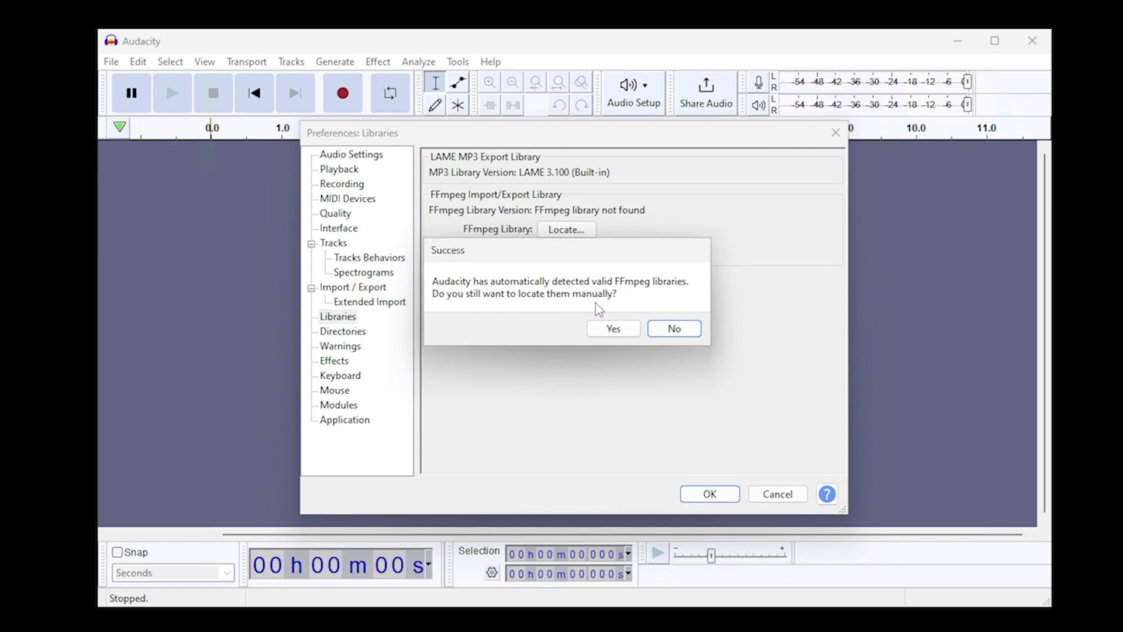
pyautogui.click(673, 327)
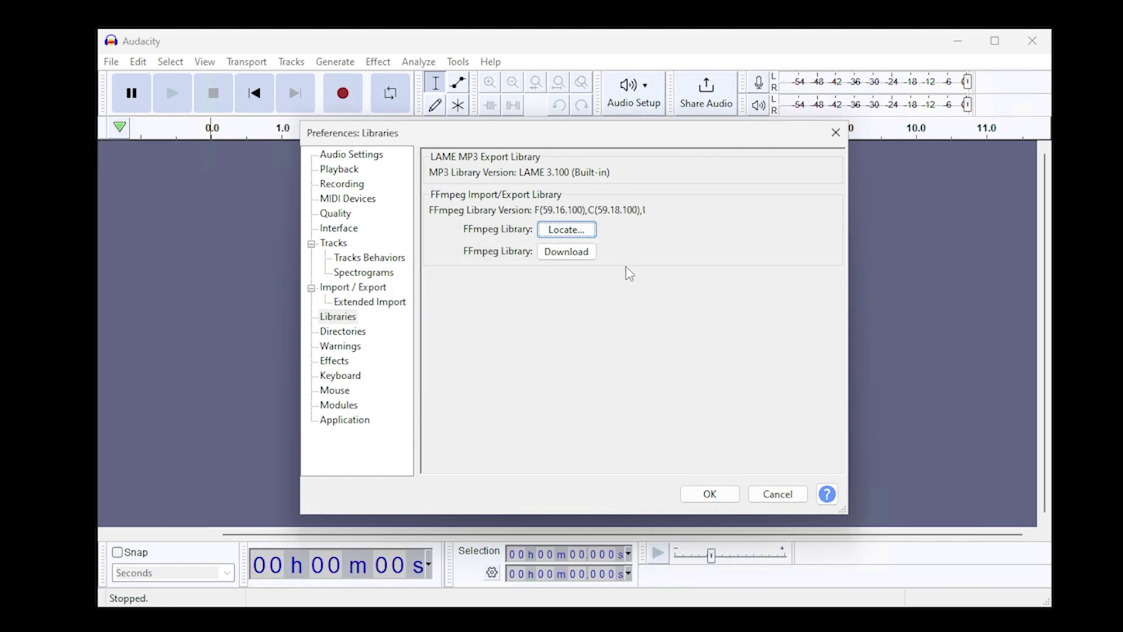
pyautogui.click(708, 496)
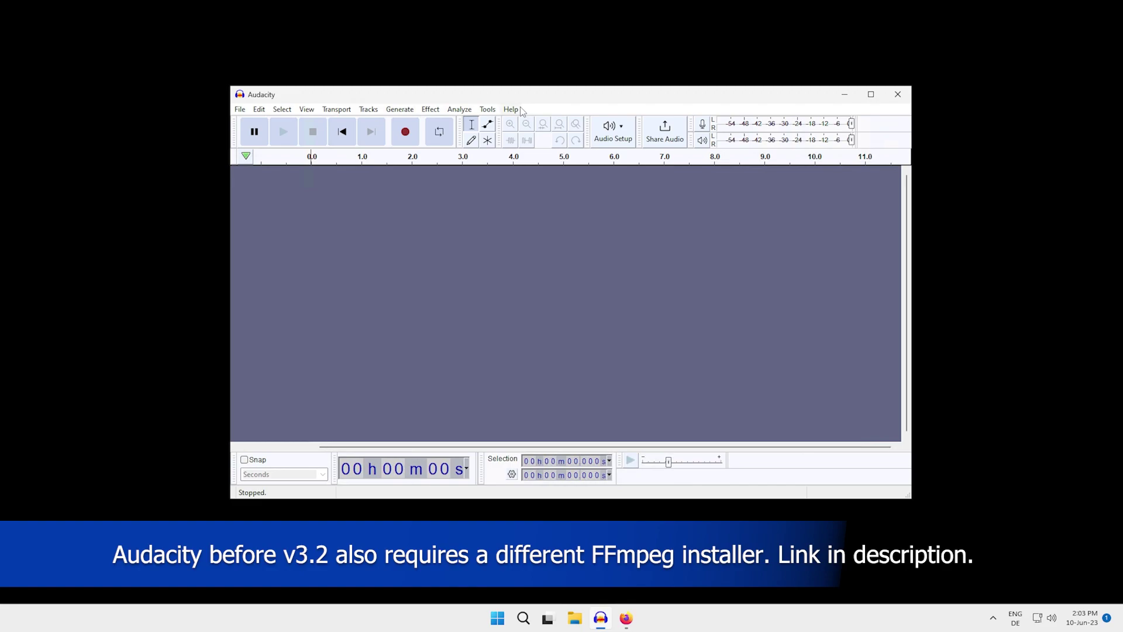
# Step: Confirm in About Audacity's Build Information that Audacity is a 64-bit build, then return to Firefox
pyautogui.click(518, 110)
pyautogui.click(536, 199)
pyautogui.click(495, 155)
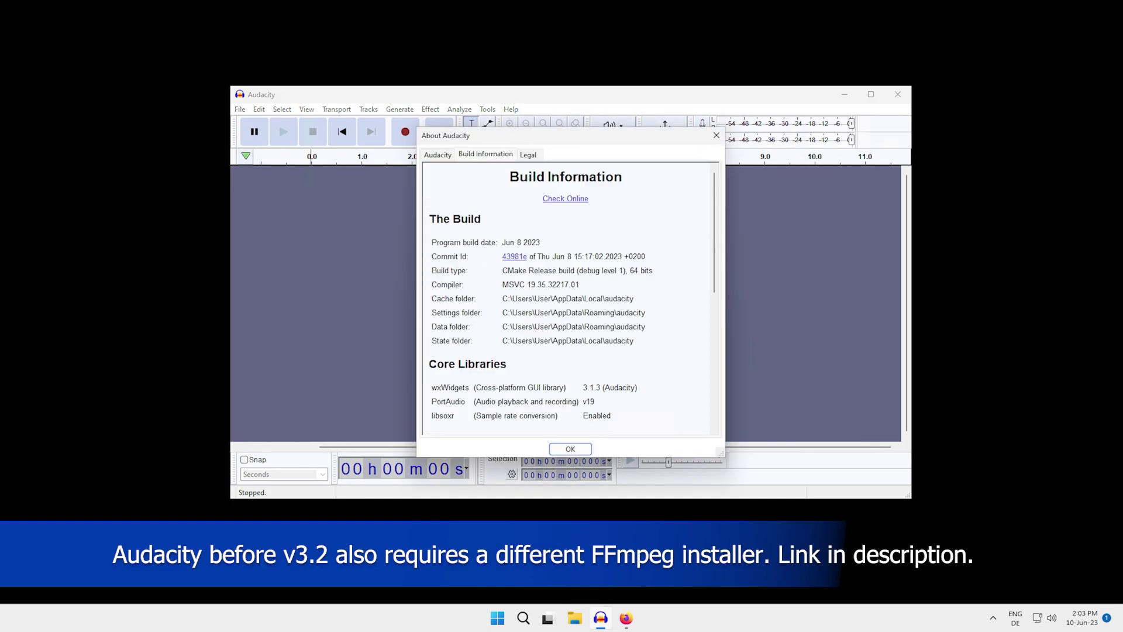
pyautogui.moveTo(624, 271); pyautogui.dragTo(653, 271)
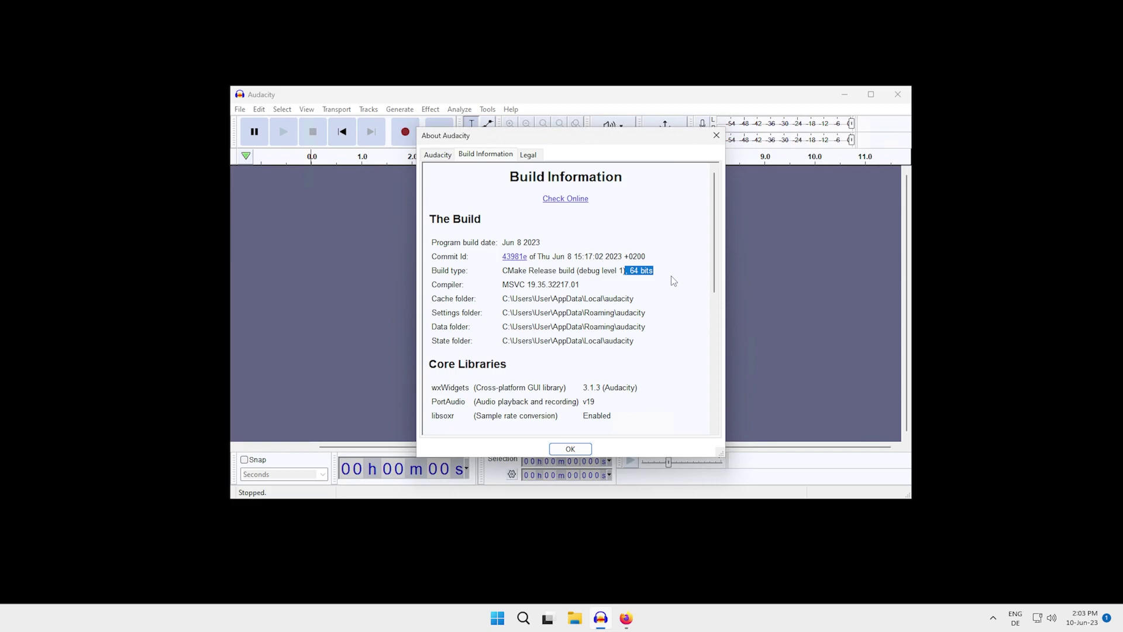
pyautogui.hotkey('alt', 'Tab')
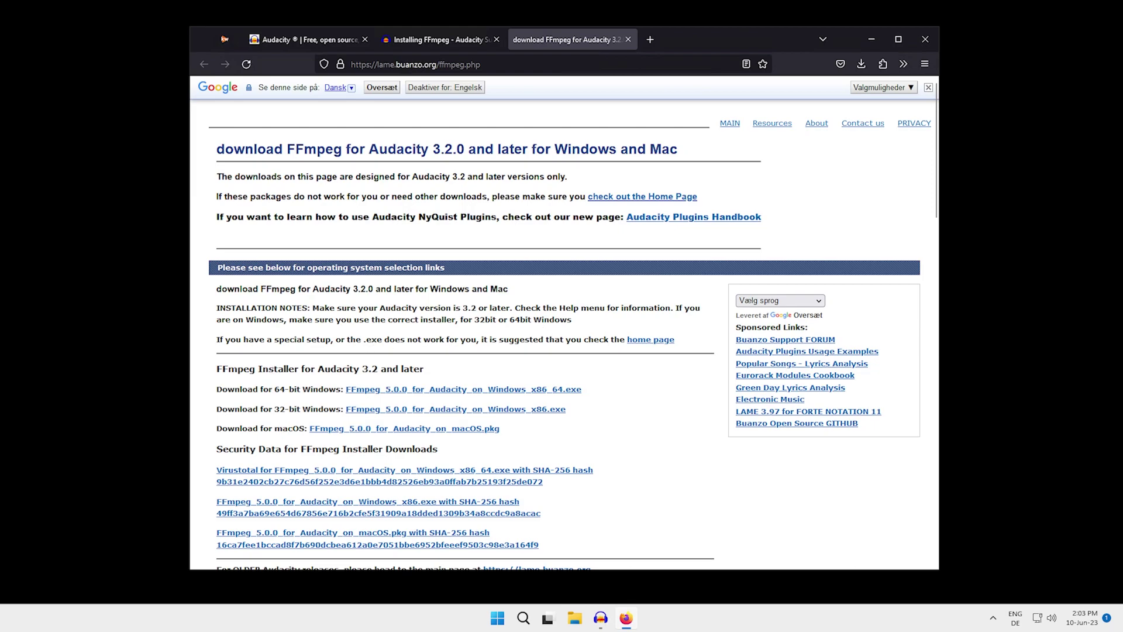
# Step: Find 'Other FFMPEG builds' in the guide and open gyan.dev's release builds link in a new tab
pyautogui.click(628, 40)
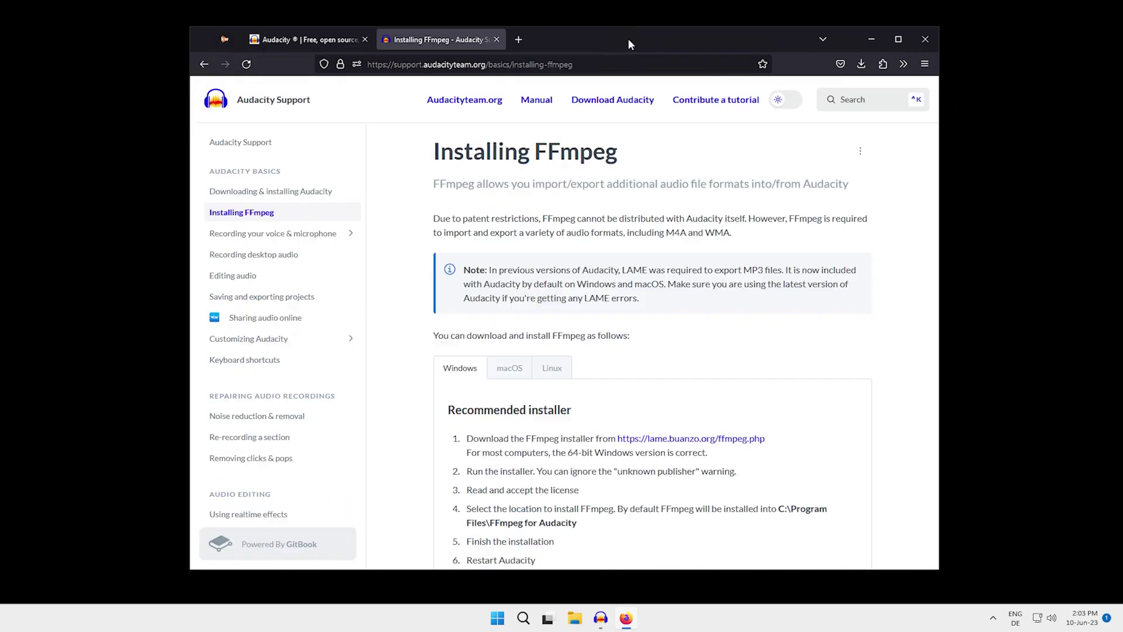
pyautogui.click(553, 371)
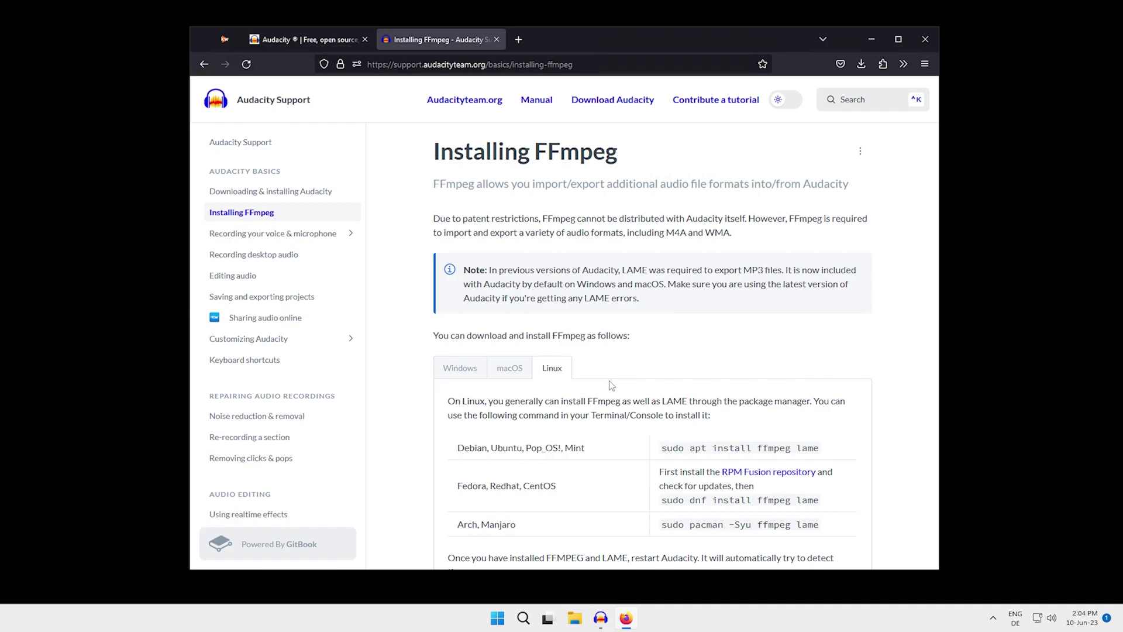
pyautogui.scroll(-1, 613, 389)
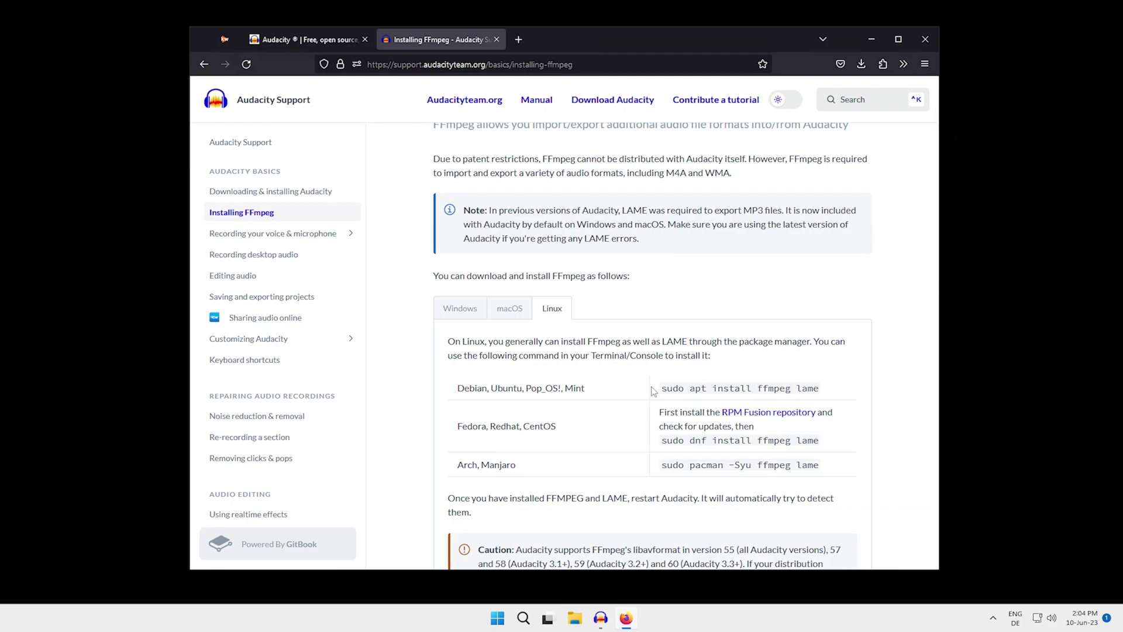
pyautogui.scroll(1, 431, 331)
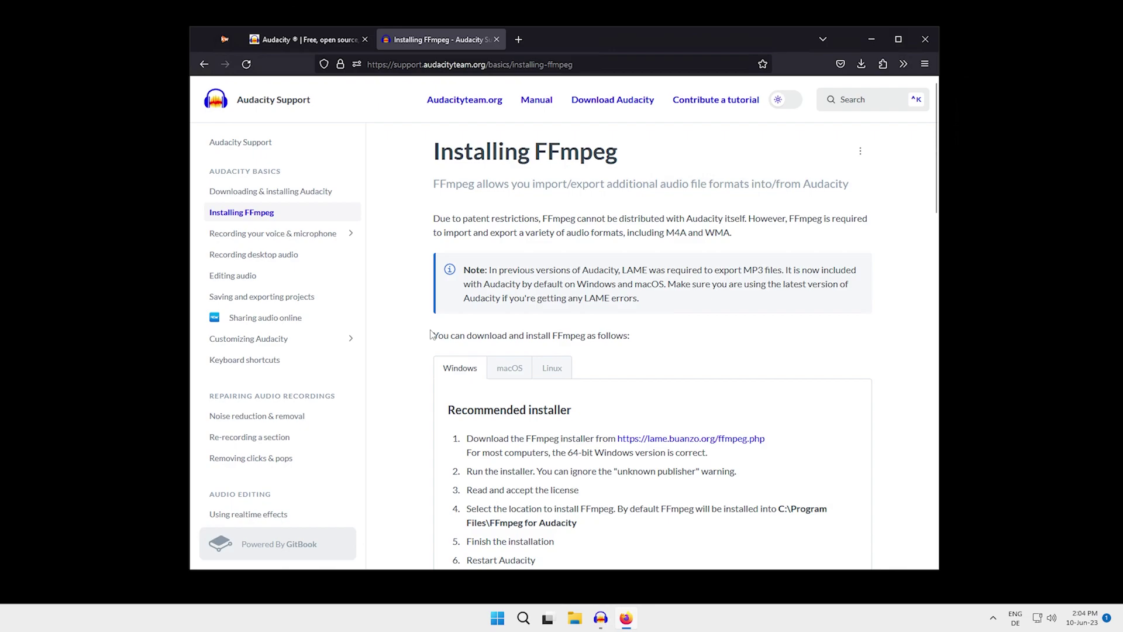
pyautogui.scroll(-2, 431, 334)
pyautogui.scroll(-1, 432, 334)
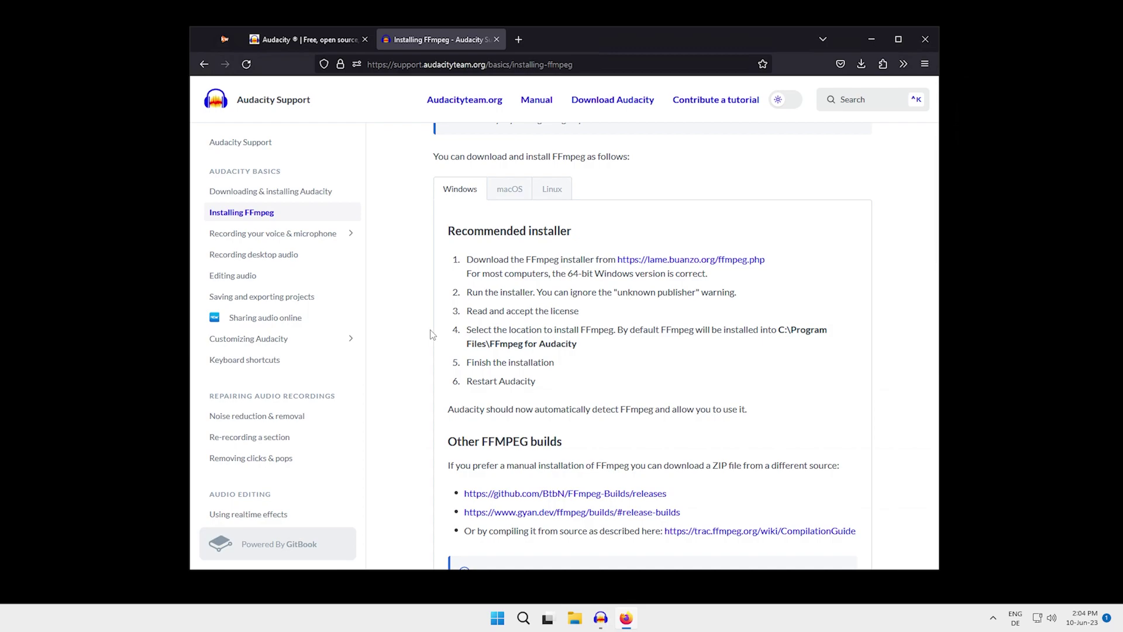
pyautogui.scroll(-1, 432, 334)
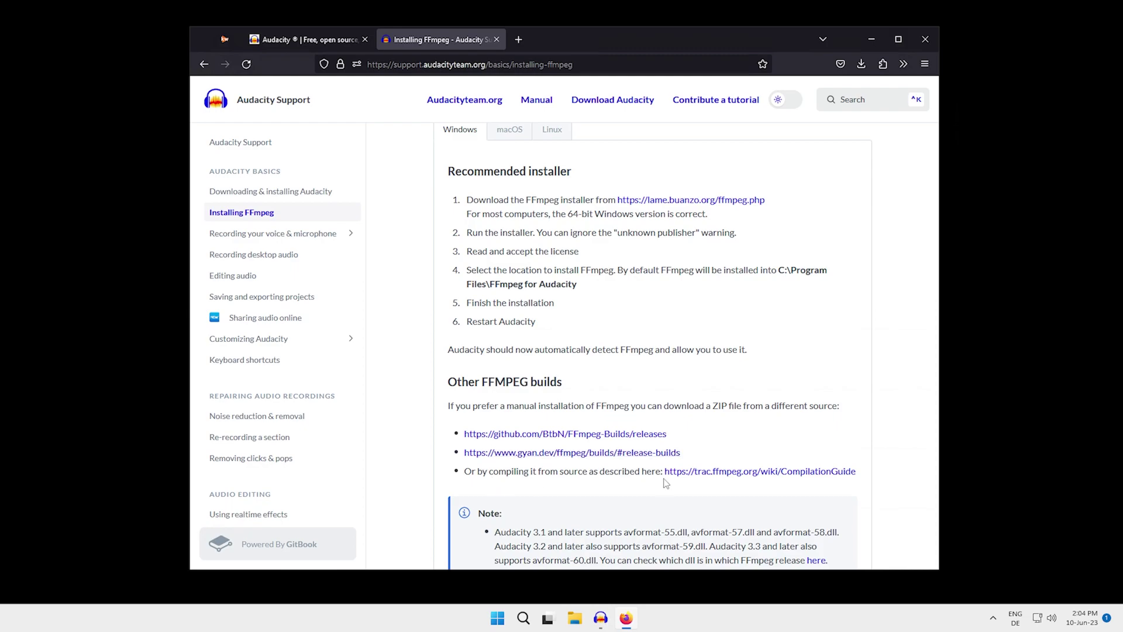
pyautogui.middleClick(631, 456)
# Step: Bring the gyan.dev Codex FFmpeg release builds page forward for the 6.0 shared build
pyautogui.click(585, 39)
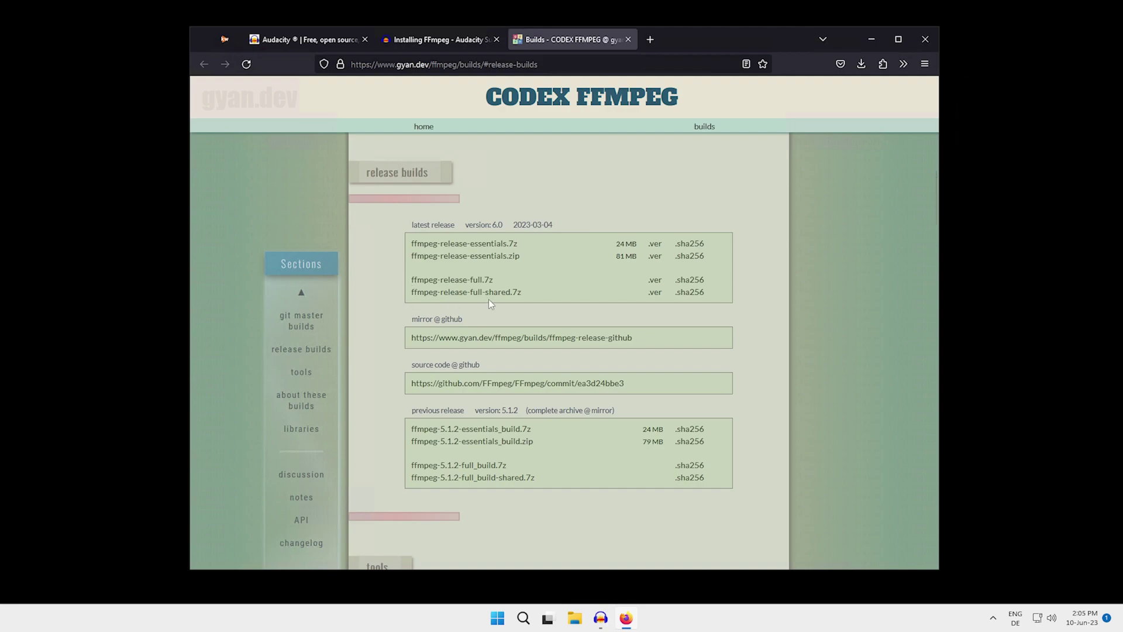
# Step: Extract ffmpeg-6.0-full_build-shared.7z in the Downloads folder with 7-Zip
pyautogui.click(530, 310)
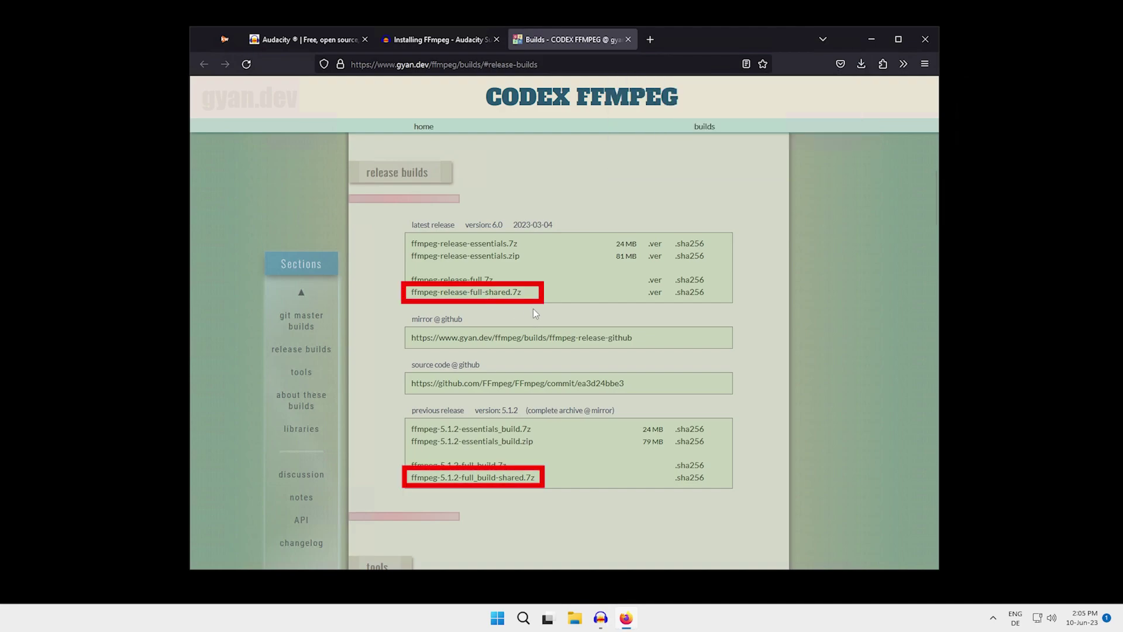
pyautogui.click(575, 617)
pyautogui.click(288, 292)
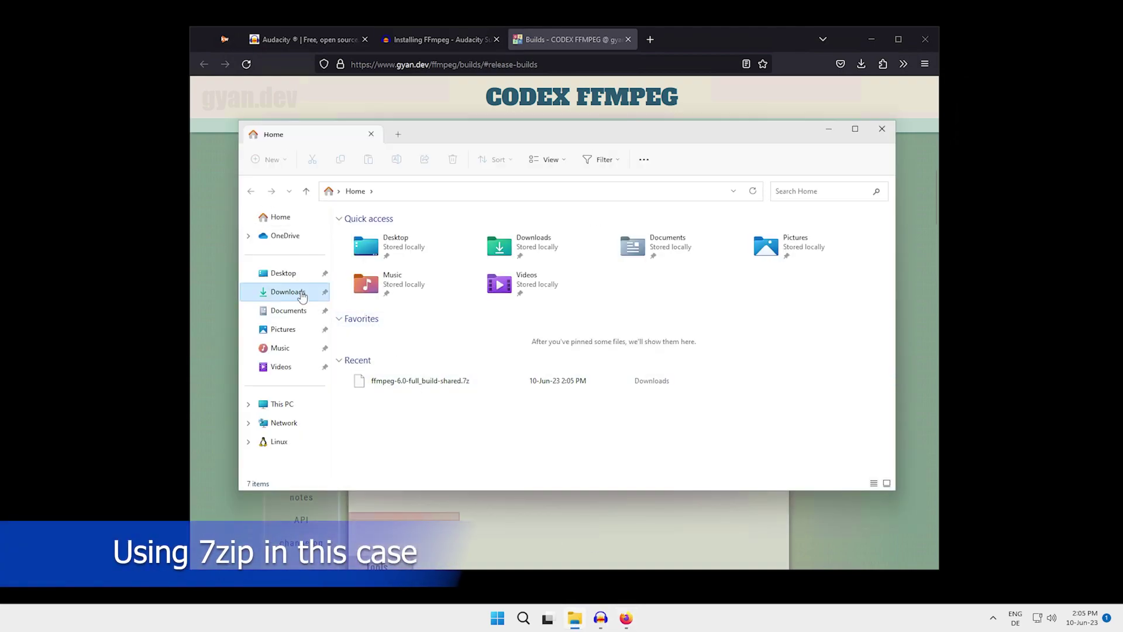
pyautogui.rightClick(438, 251)
pyautogui.click(527, 387)
pyautogui.click(687, 340)
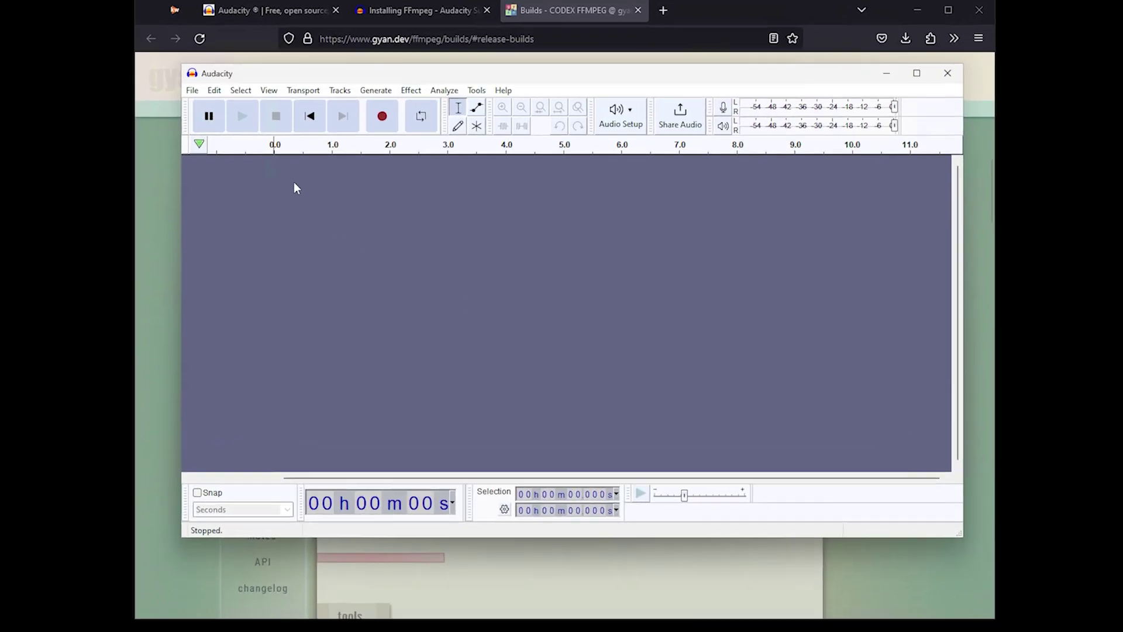
# Step: Point Audacity's FFmpeg library at Downloads\ffmpeg-6.0-full_build-shared\bin\avformat-60.dll
pyautogui.click(109, 41)
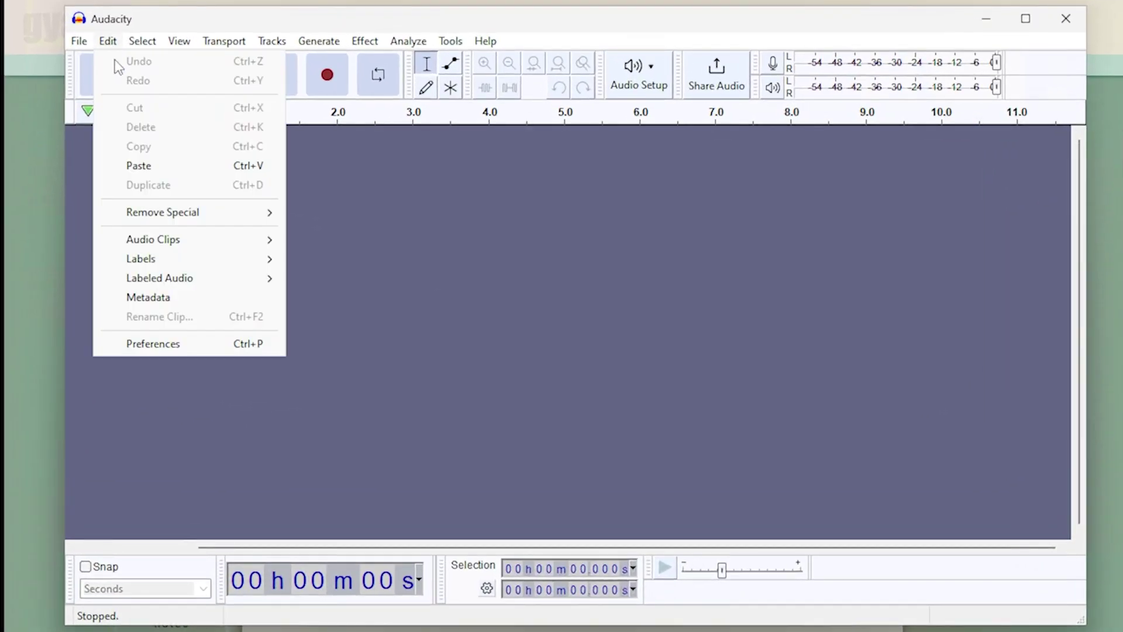
pyautogui.click(218, 345)
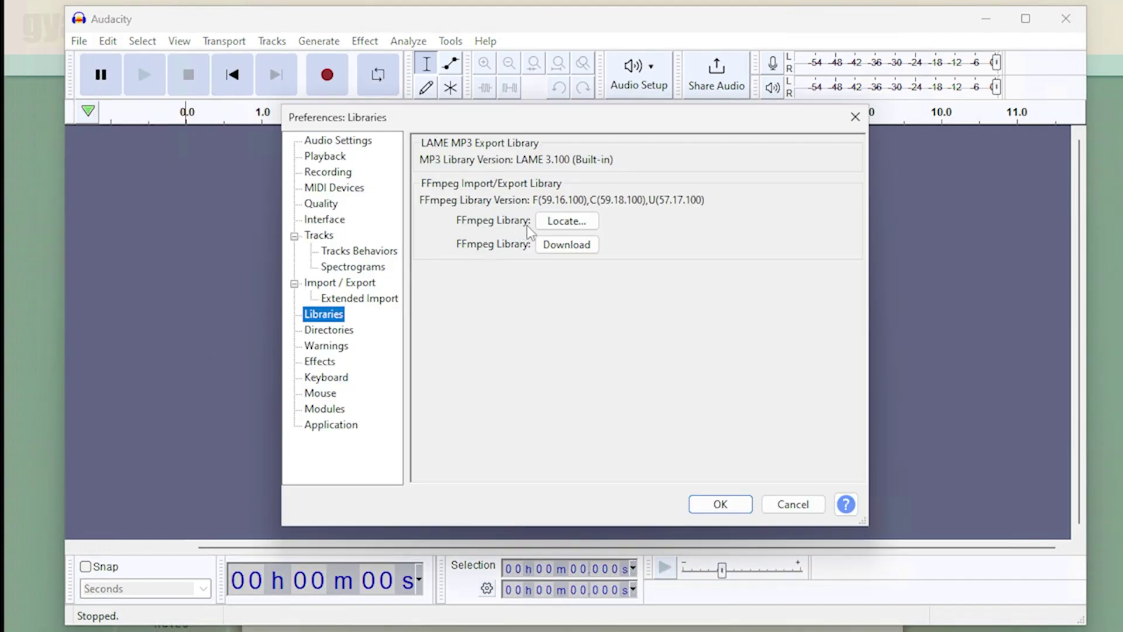
pyautogui.click(560, 222)
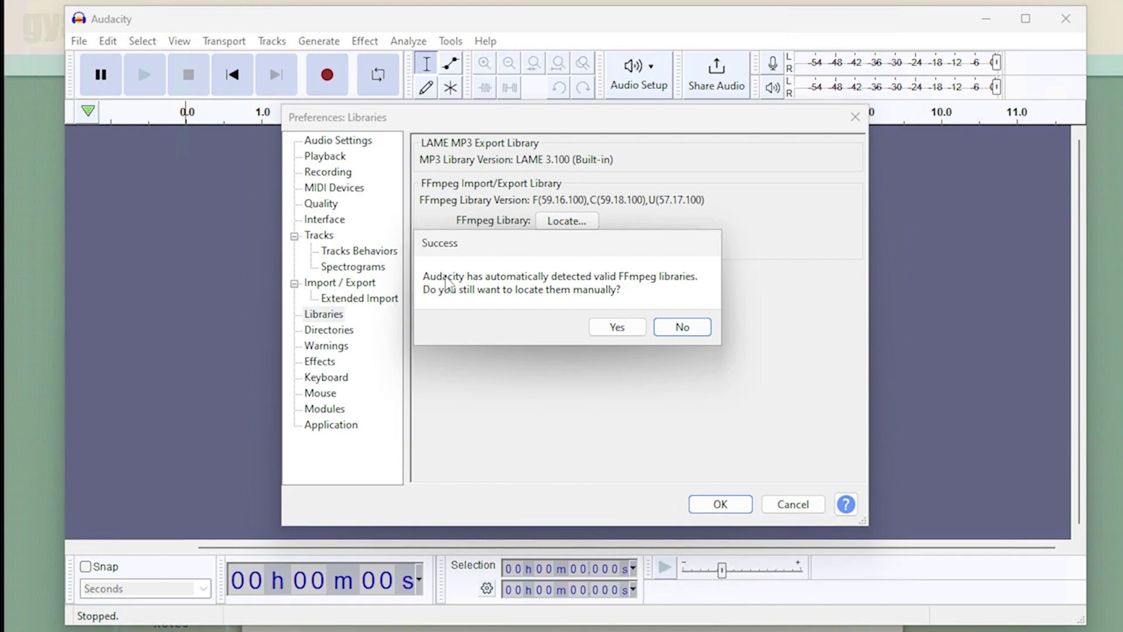
pyautogui.click(629, 328)
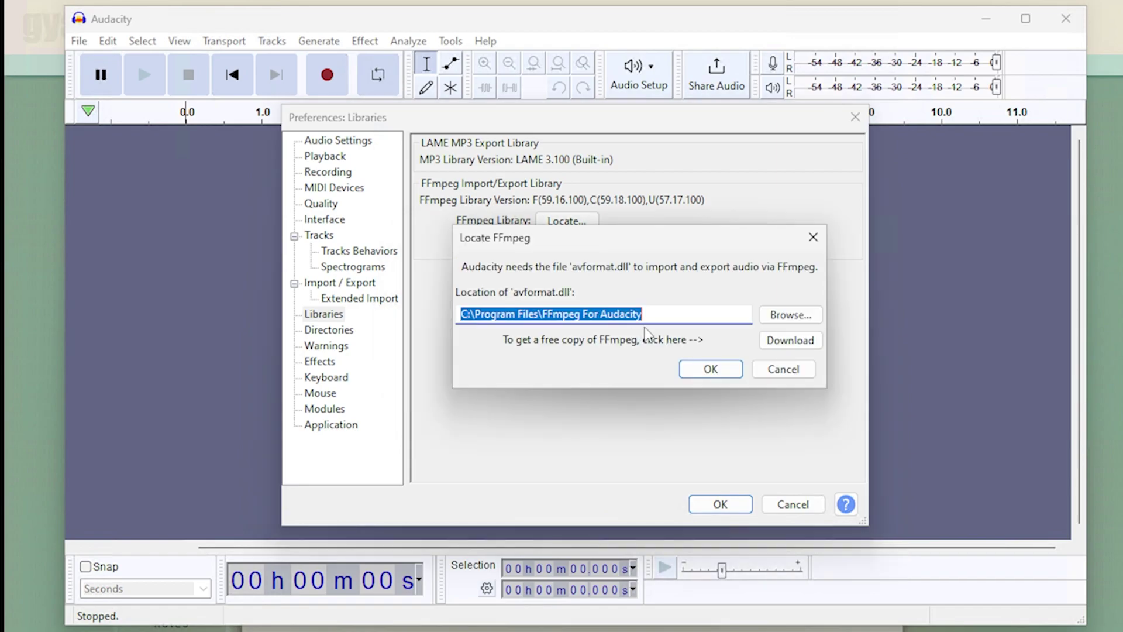
pyautogui.click(791, 317)
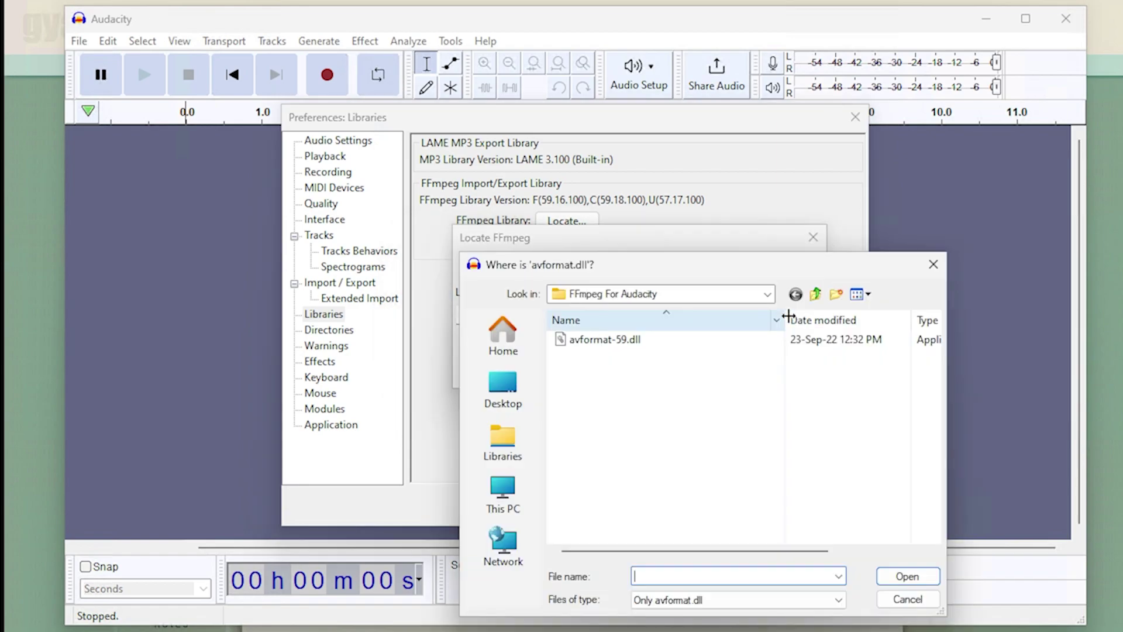
pyautogui.click(503, 389)
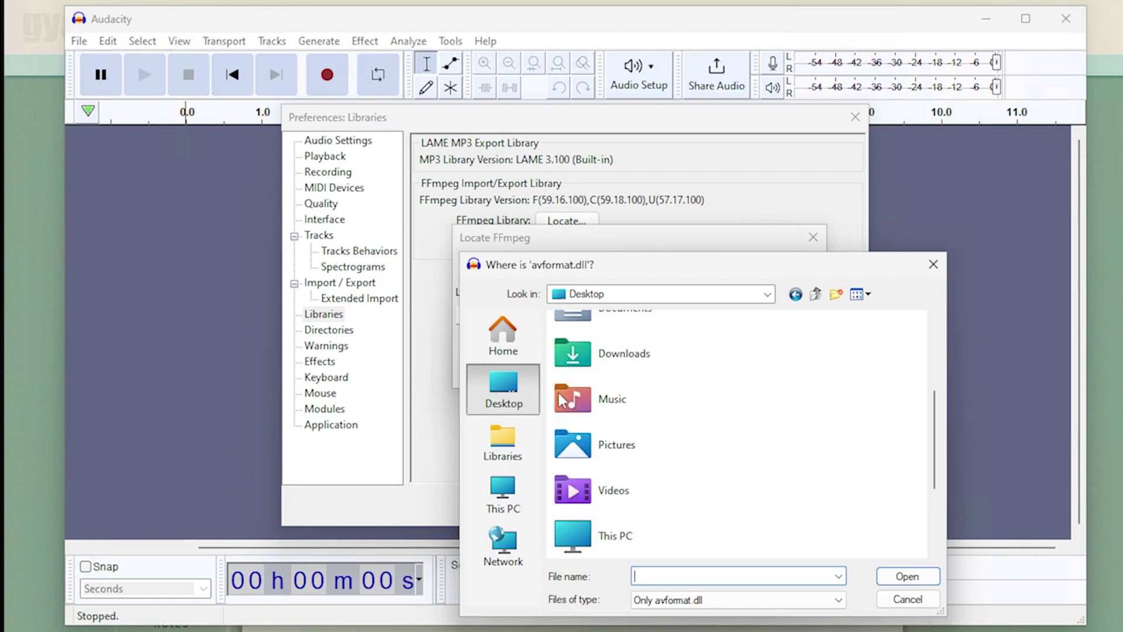
pyautogui.doubleClick(647, 364)
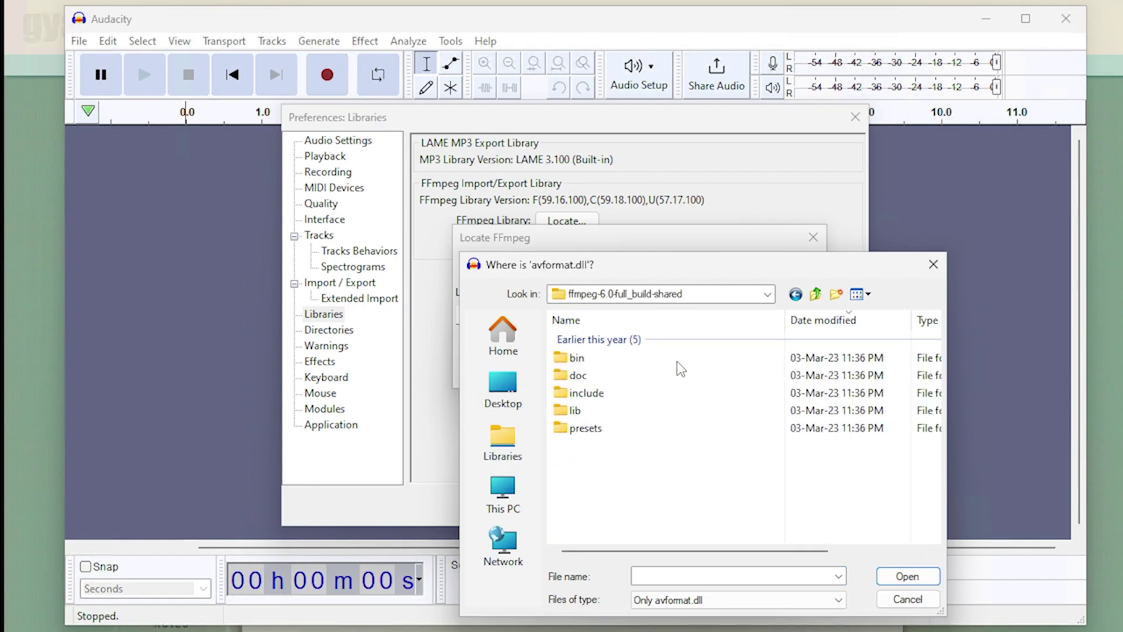
pyautogui.doubleClick(592, 360)
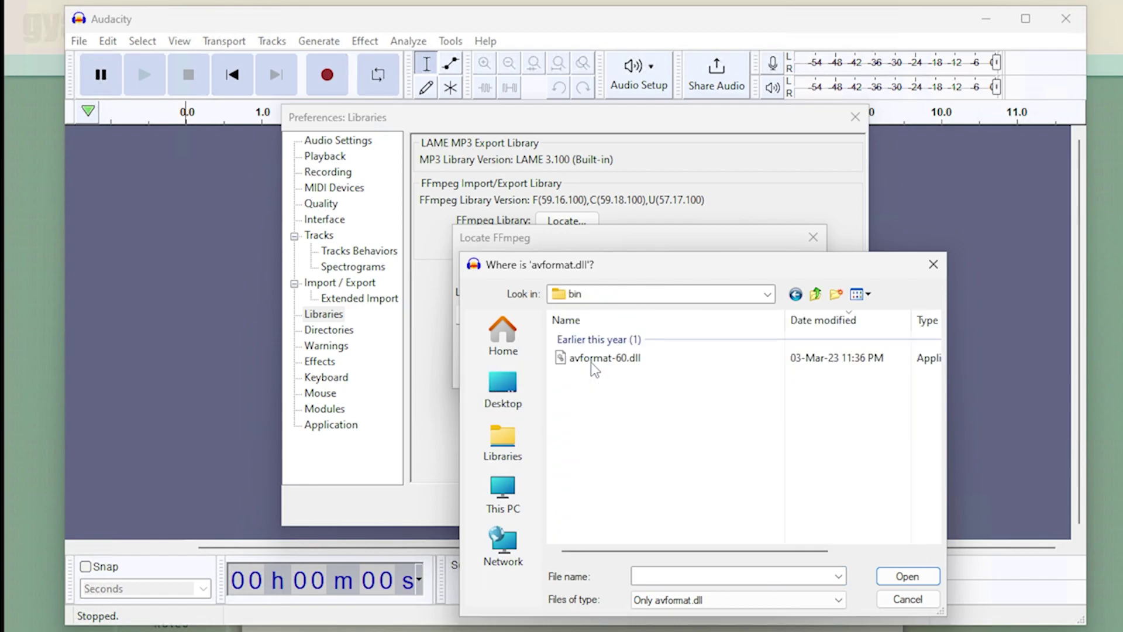
pyautogui.click(639, 364)
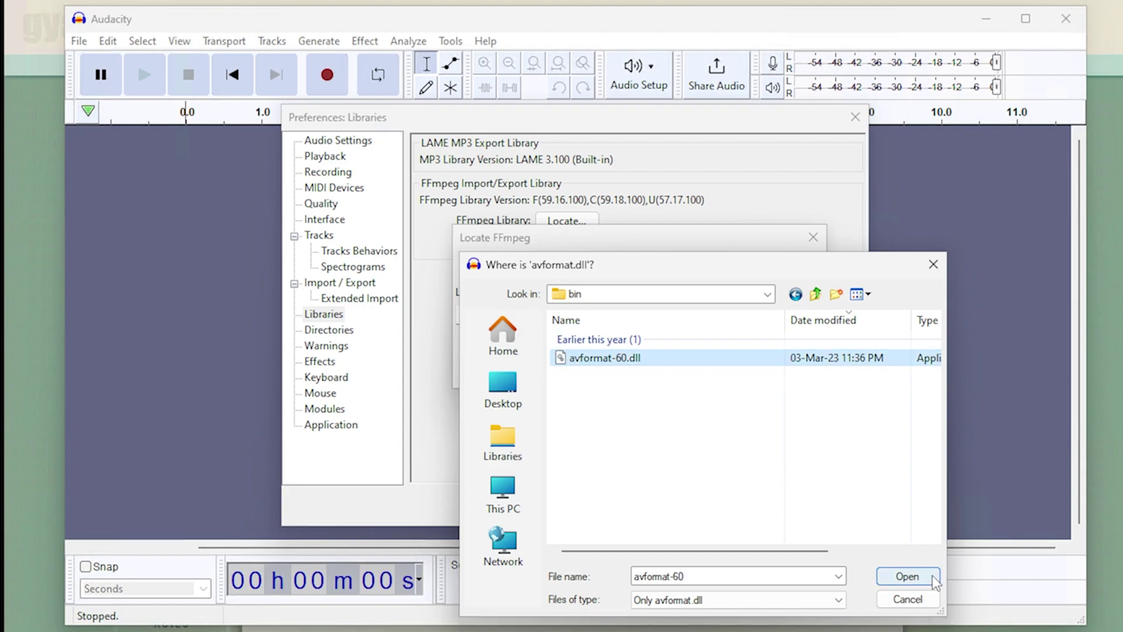
pyautogui.click(907, 577)
pyautogui.click(709, 369)
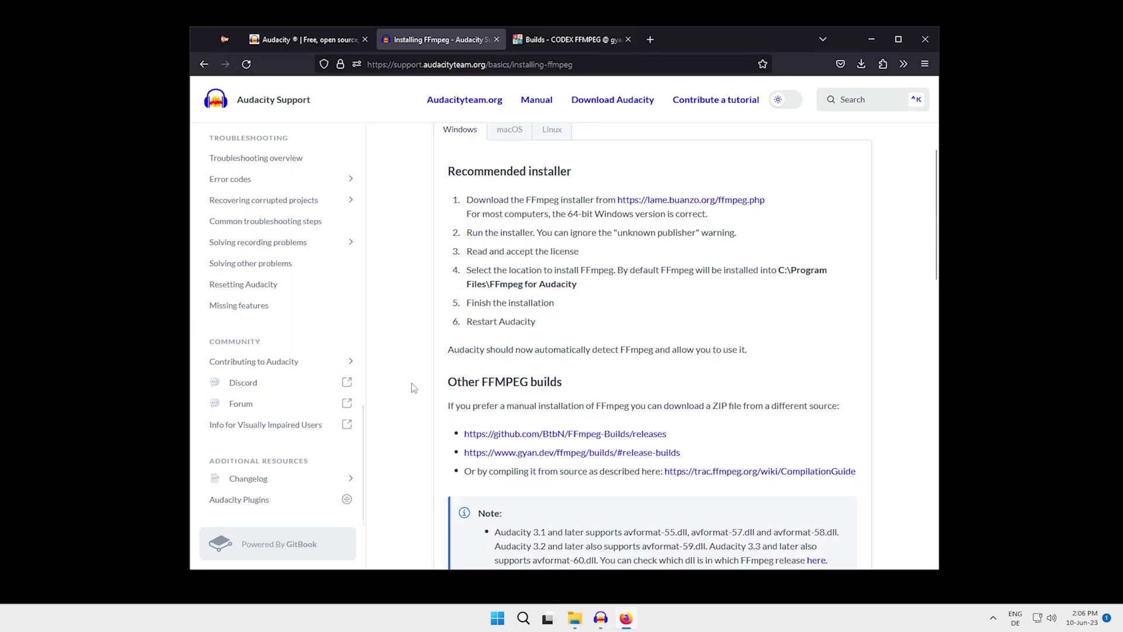
# Step: Show the Installing FFmpeg guide and scroll its sidebar to the Community Discord and Forum links
pyautogui.scroll(4, 414, 388)
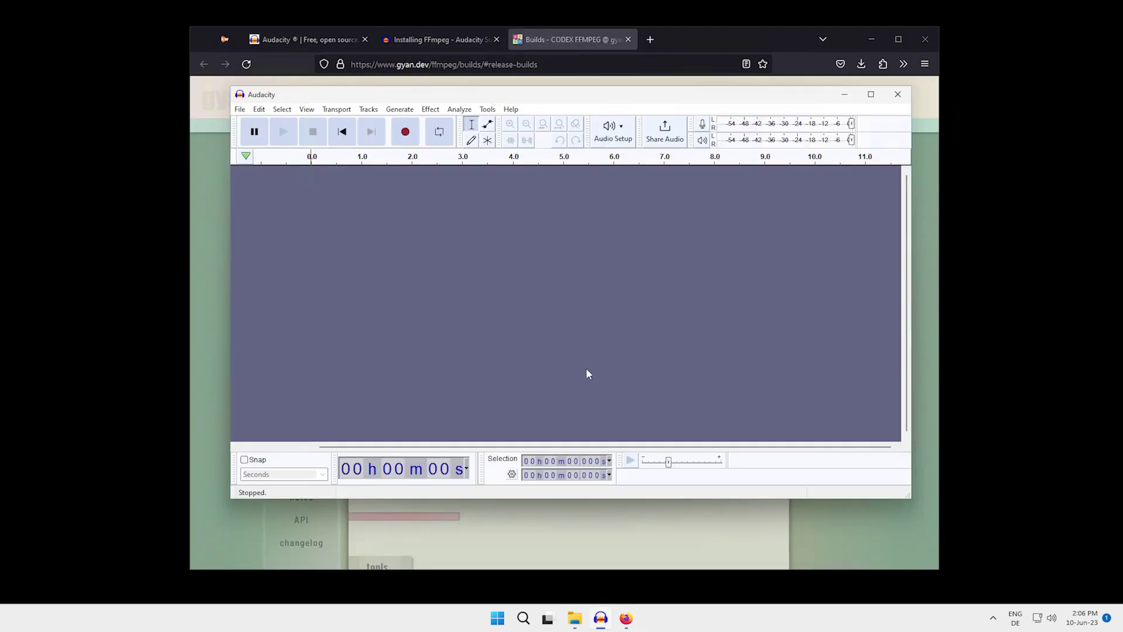
pyautogui.click(441, 46)
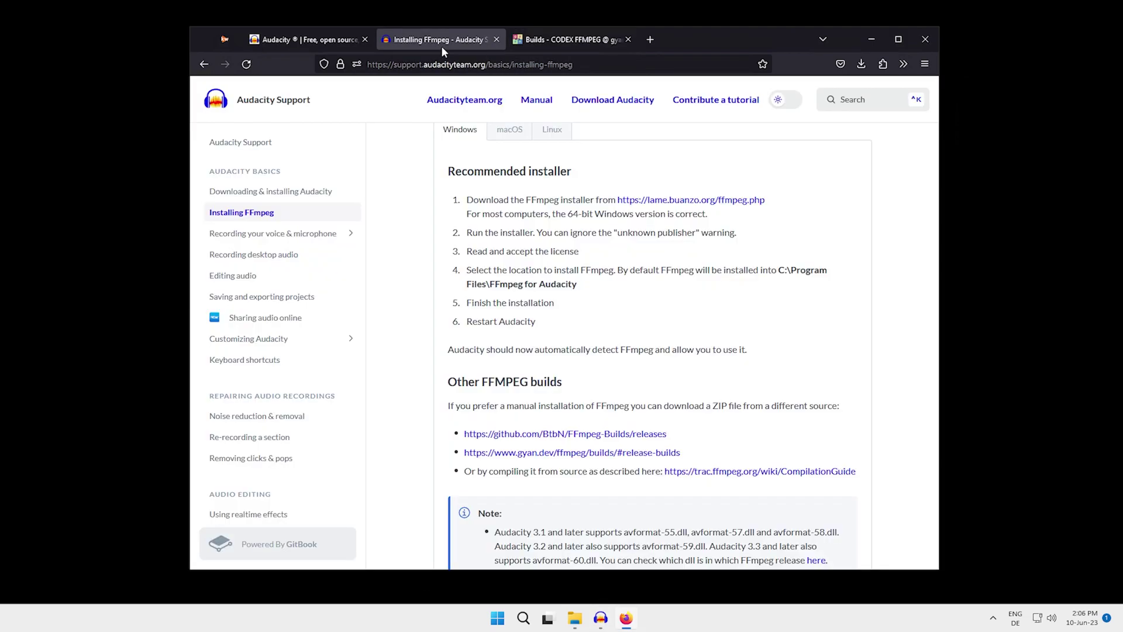
pyautogui.scroll(-2, 266, 301)
pyautogui.scroll(-5, 266, 302)
pyautogui.scroll(-2, 268, 297)
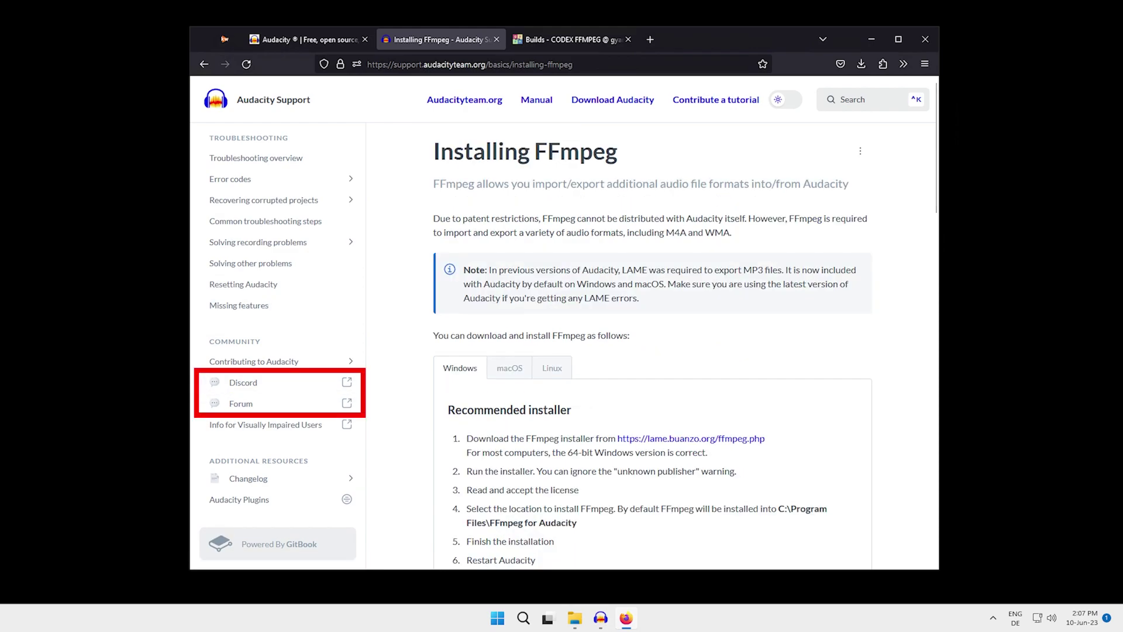